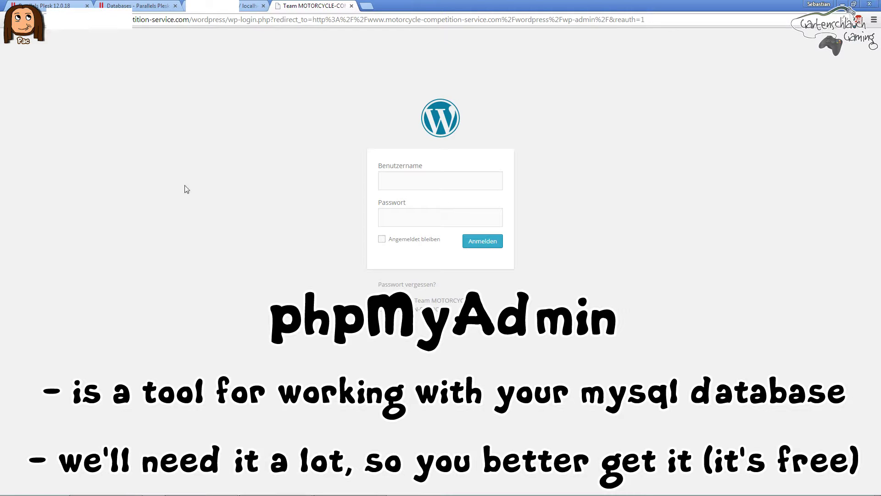
# Export ranky50_wordpress using the Quick method in SQL format and save ranky50_wordpress.sql to the PC.
pyautogui.click(251, 6)
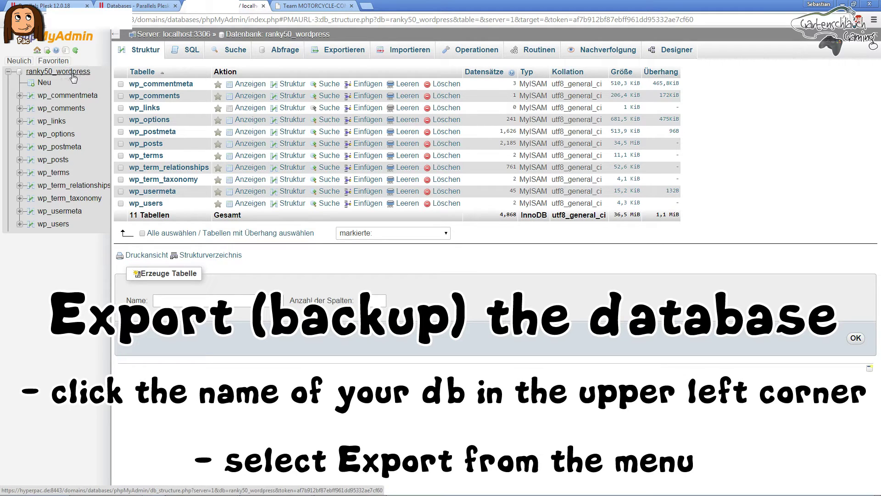
pyautogui.click(58, 76)
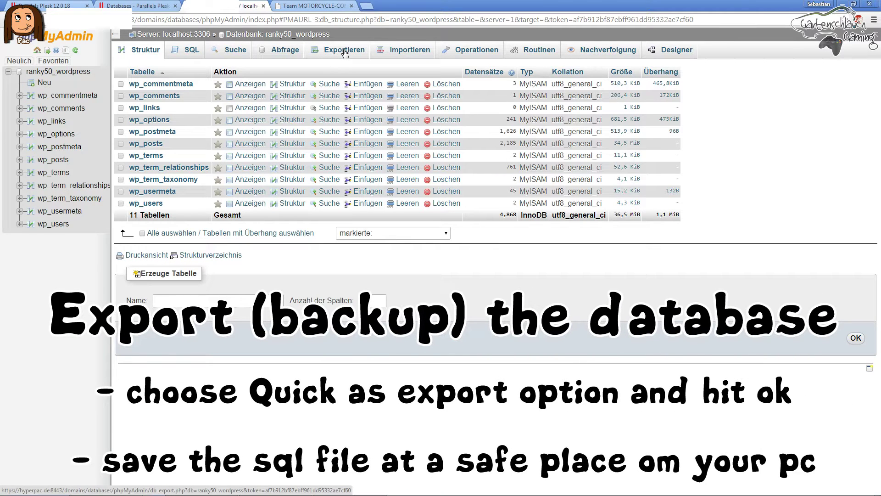
pyautogui.click(345, 54)
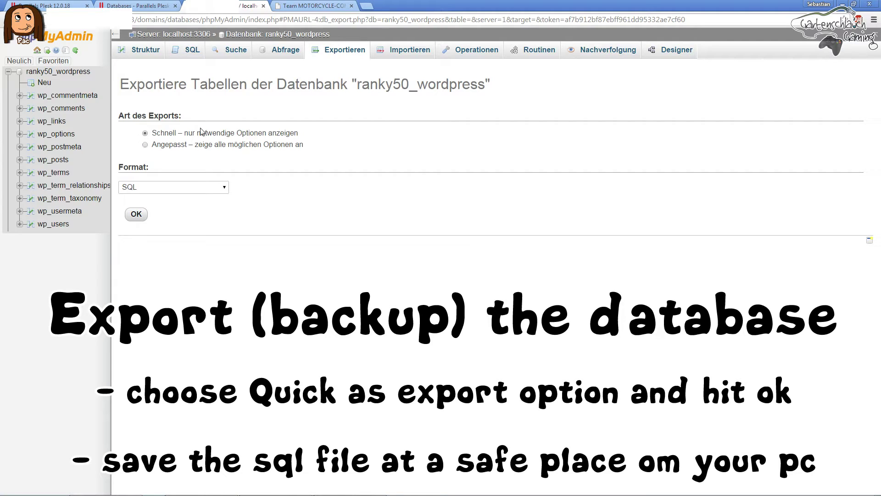
pyautogui.click(137, 214)
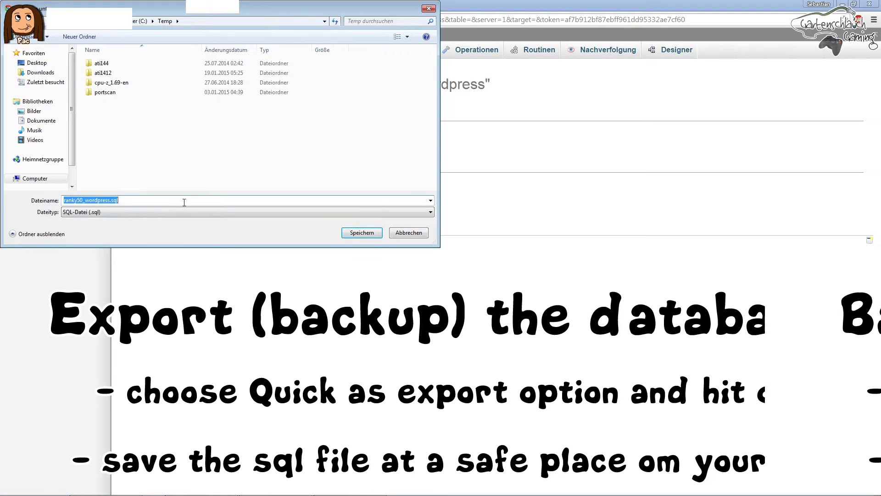
pyautogui.click(360, 235)
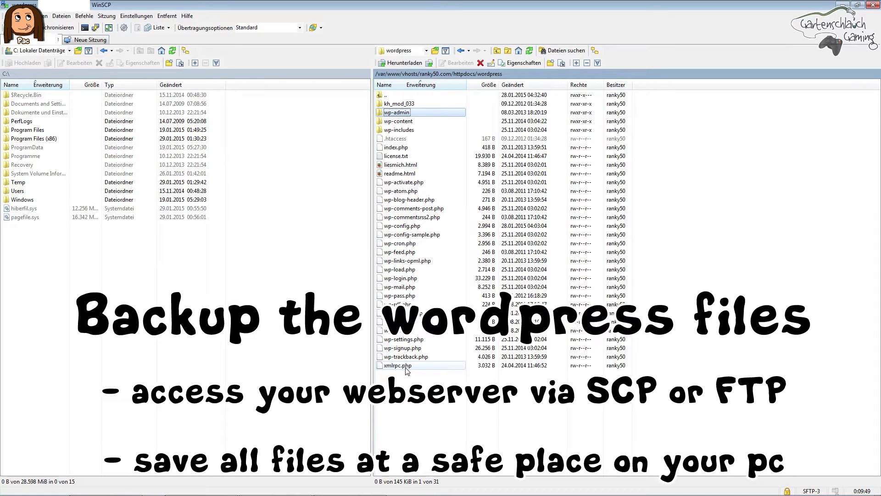
# Download the server's wordpress files, wp-admin through xmlrpc.php, to the PC as a backup.
pyautogui.keyDown('shift'); pyautogui.click(406, 367); pyautogui.keyUp('shift')
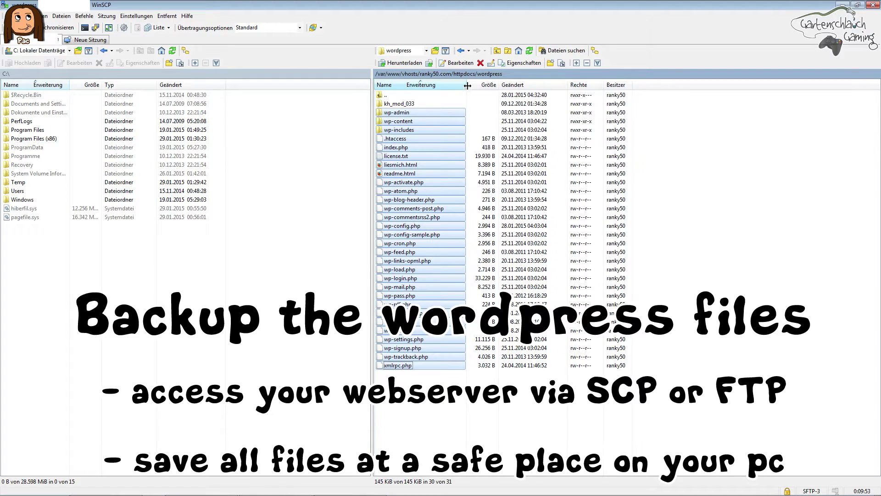
pyautogui.moveTo(467, 89); pyautogui.dragTo(507, 88)
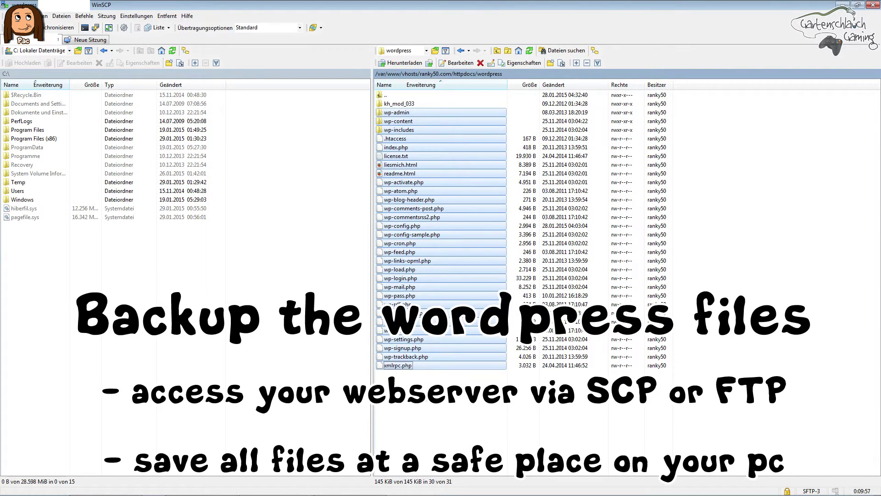
pyautogui.click(440, 394)
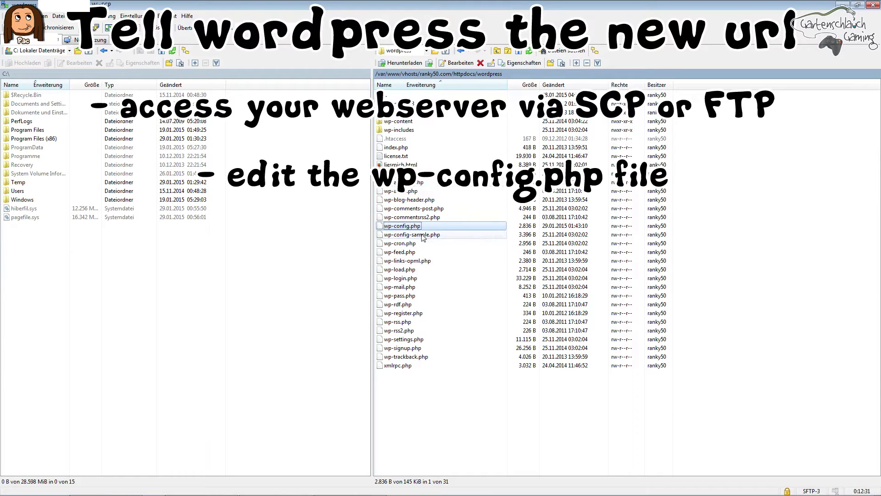
# Open the server's wp-config.php from the wordpress folder in the PROTON editor.
pyautogui.click(396, 228)
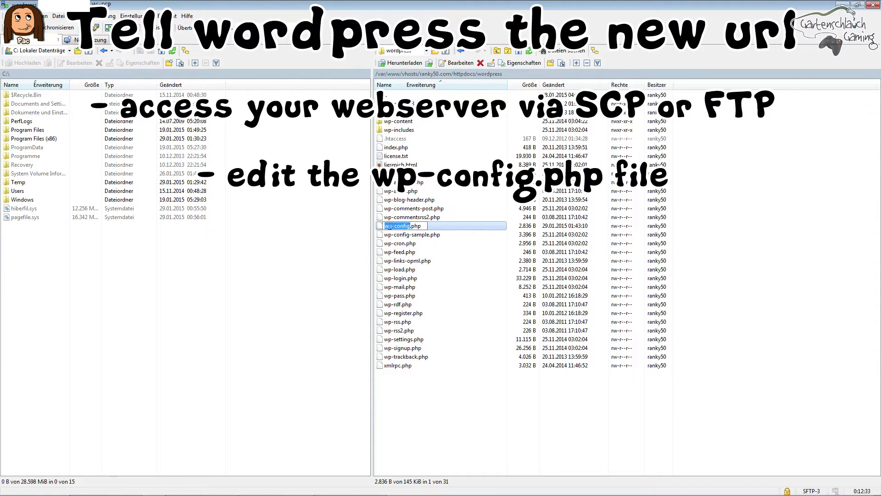
pyautogui.press('Escape')
pyautogui.press('Down')
pyautogui.press('Down')
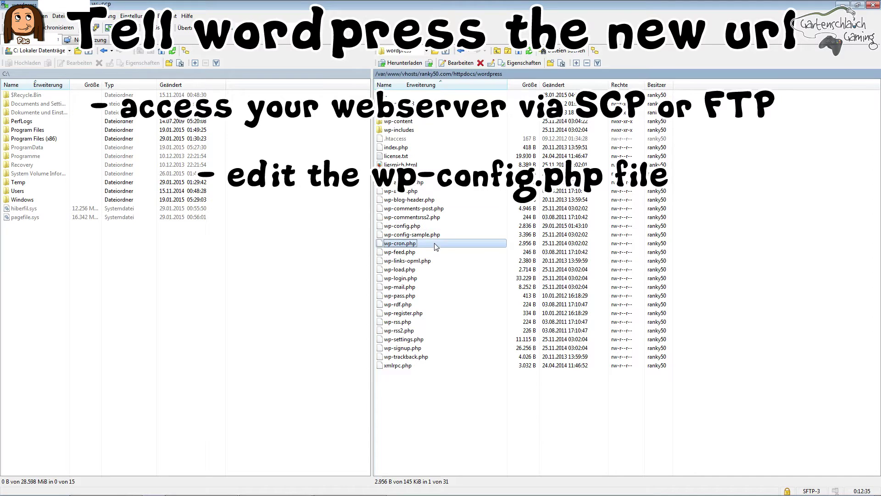
pyautogui.doubleClick(411, 227)
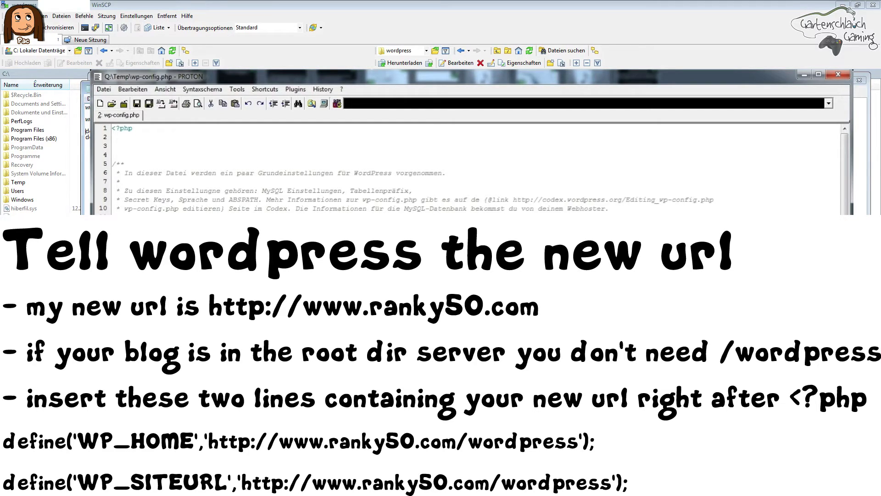
pyautogui.hotkey('shift', 'Down')
pyautogui.hotkey('shift', 'Down')
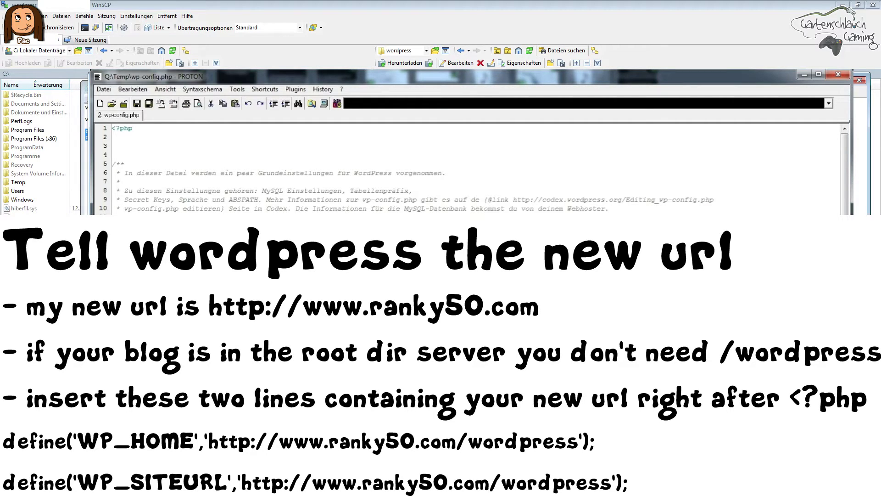
pyautogui.write("define('WP_HOME','http://www.ranky50.com/wordpress'); define('WP_SITEURL','http://www.ranky50.com/wordpress');")
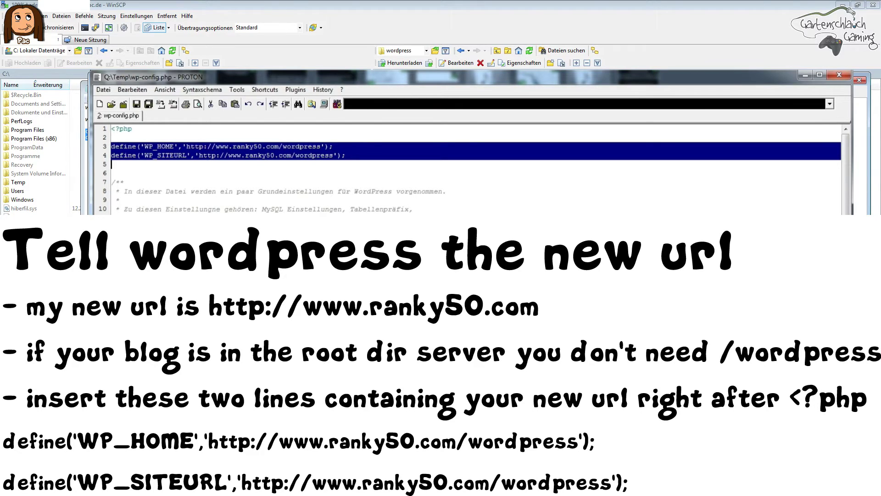
# Close the PROTON window holding the edited wp-config.php.
pyautogui.click(860, 81)
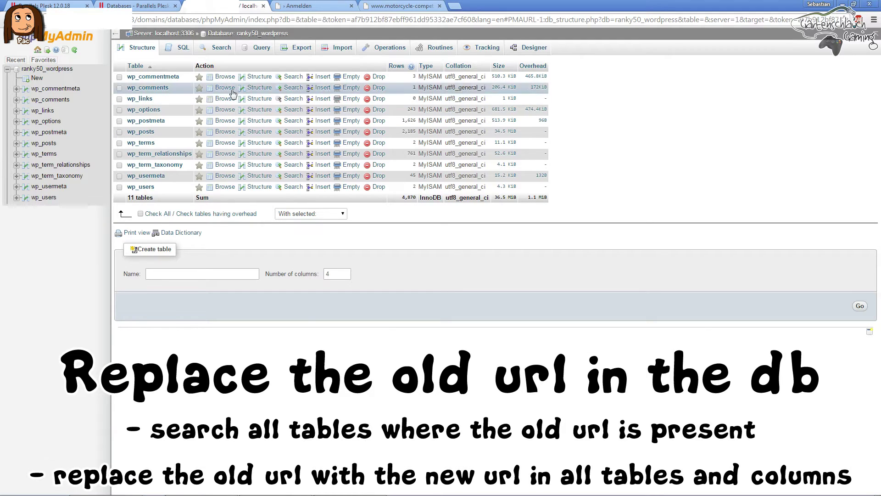
pyautogui.click(217, 50)
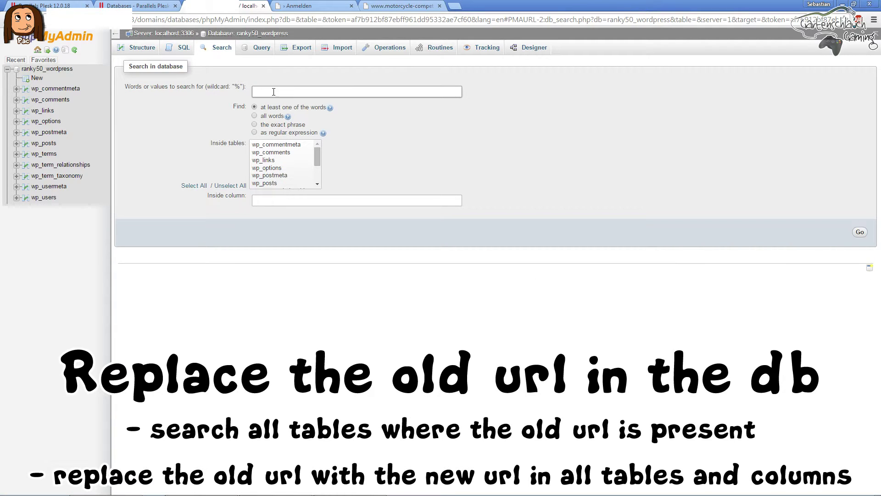
pyautogui.write('www.motorcycle-competition-service.com')
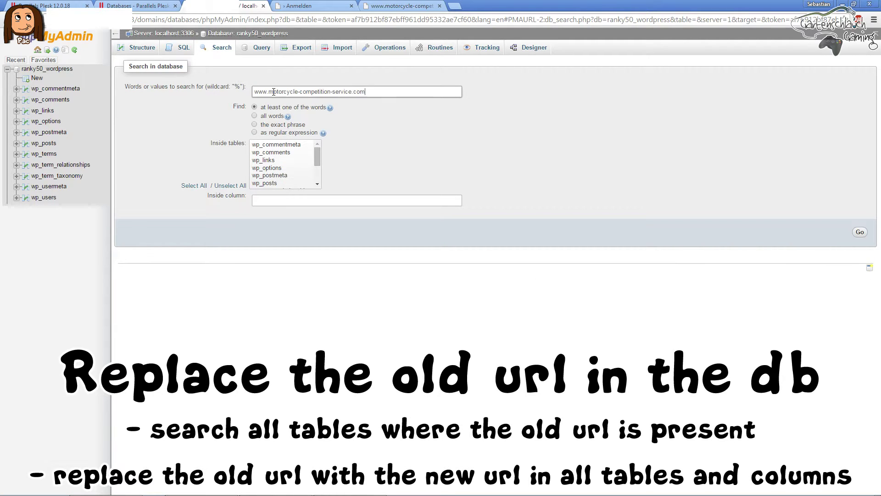
pyautogui.click(279, 145)
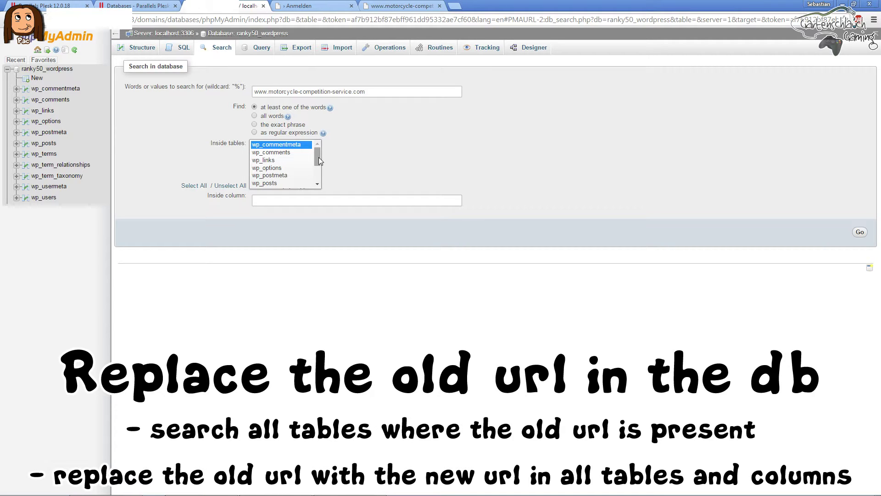
pyautogui.hotkey('shift', 'Down')
pyautogui.hotkey('shift', 'Down')
pyautogui.hotkey('shift', 'Down')
pyautogui.hotkey('shift', 'Down')
pyautogui.hotkey('shift', 'Down')
pyautogui.hotkey('shift', 'Down')
pyautogui.hotkey('shift', 'Down')
pyautogui.hotkey('shift', 'Down')
pyautogui.hotkey('shift', 'Down')
pyautogui.hotkey('shift', 'Down')
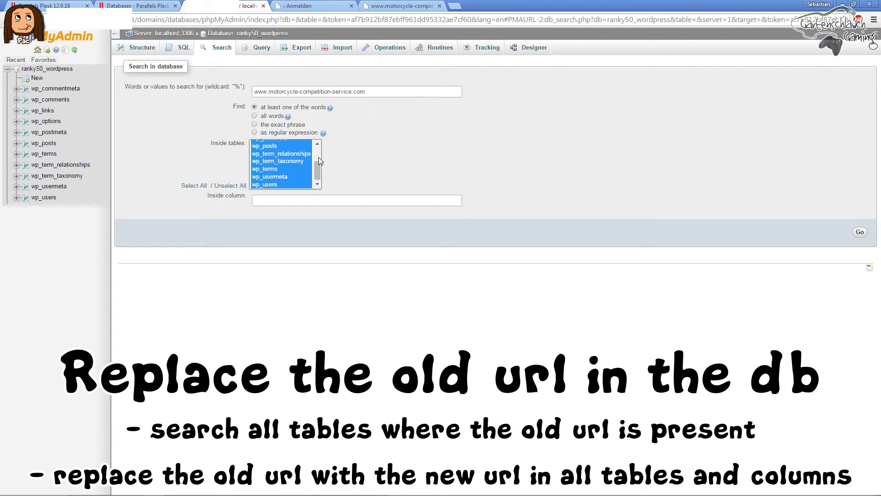
pyautogui.click(860, 233)
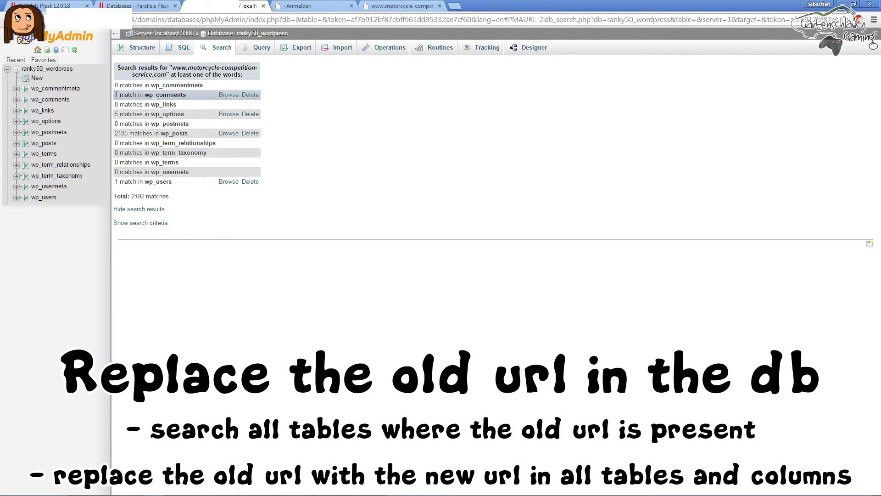
# Review the match counts for wp_comments, wp_options (5) and wp_posts (2185).
pyautogui.moveTo(116, 94); pyautogui.dragTo(199, 96)
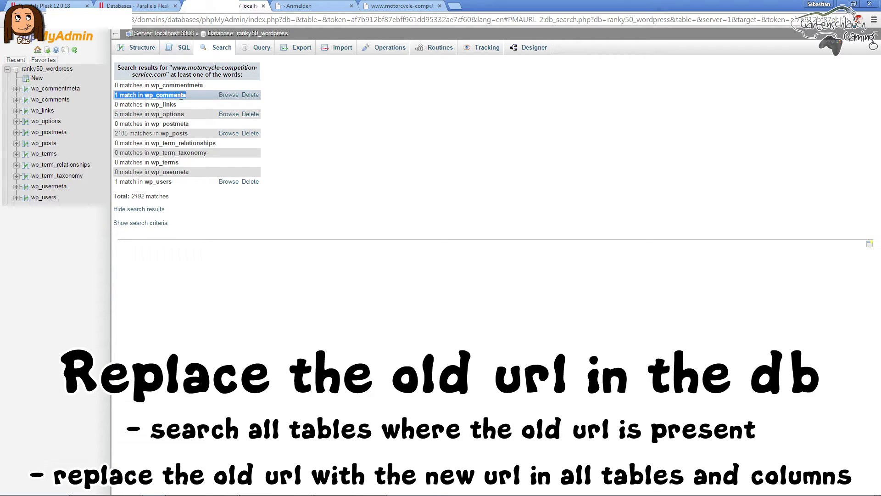
pyautogui.moveTo(115, 114); pyautogui.dragTo(191, 118)
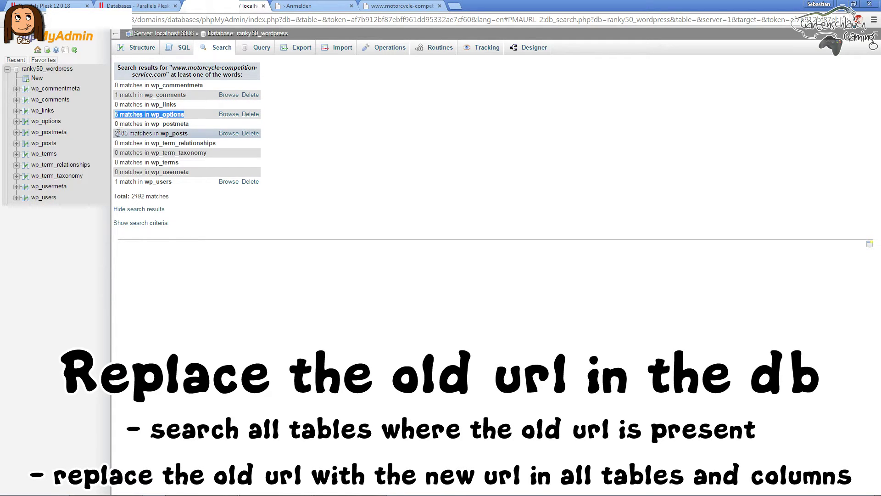
pyautogui.moveTo(115, 133); pyautogui.dragTo(192, 135)
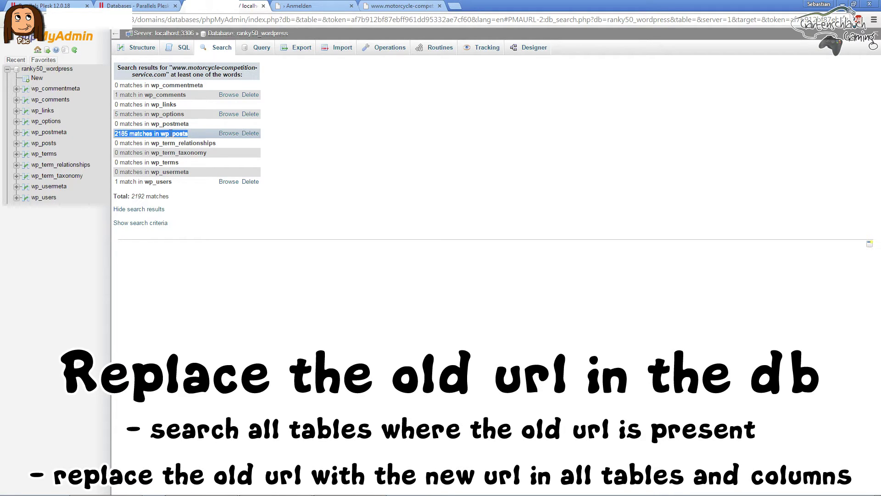
pyautogui.click(181, 135)
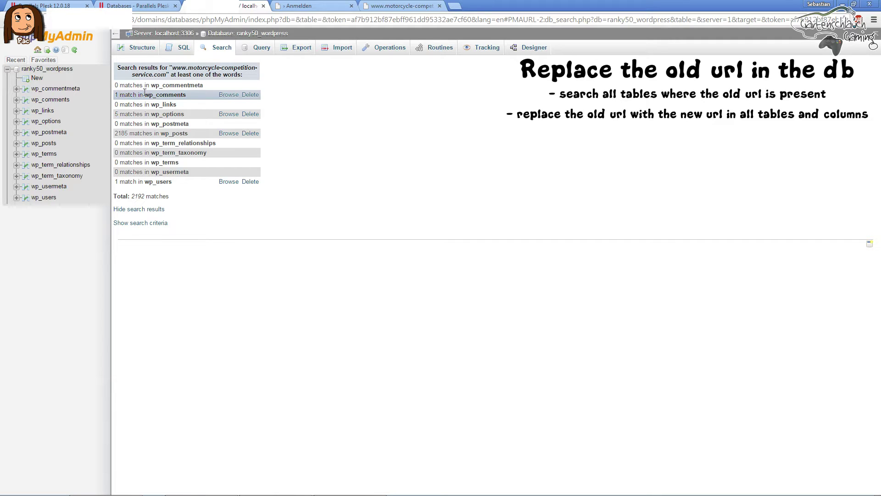
# Browse the matching wp_comments row and open row 813 in the edit form.
pyautogui.click(227, 95)
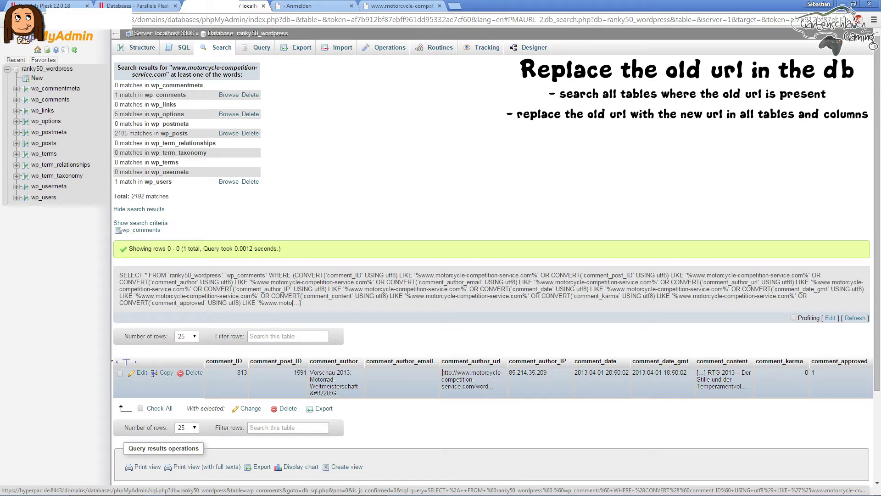
pyautogui.moveTo(442, 373); pyautogui.dragTo(452, 389)
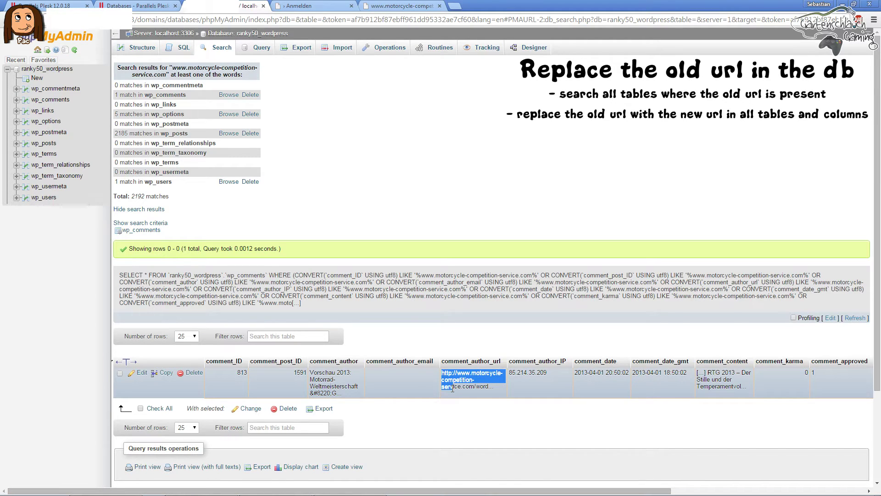
pyautogui.moveTo(453, 389); pyautogui.dragTo(496, 389)
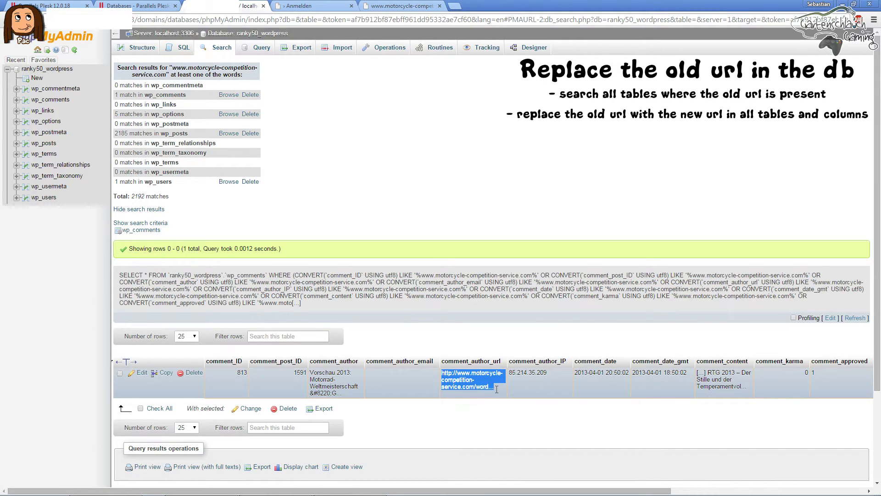
pyautogui.click(142, 373)
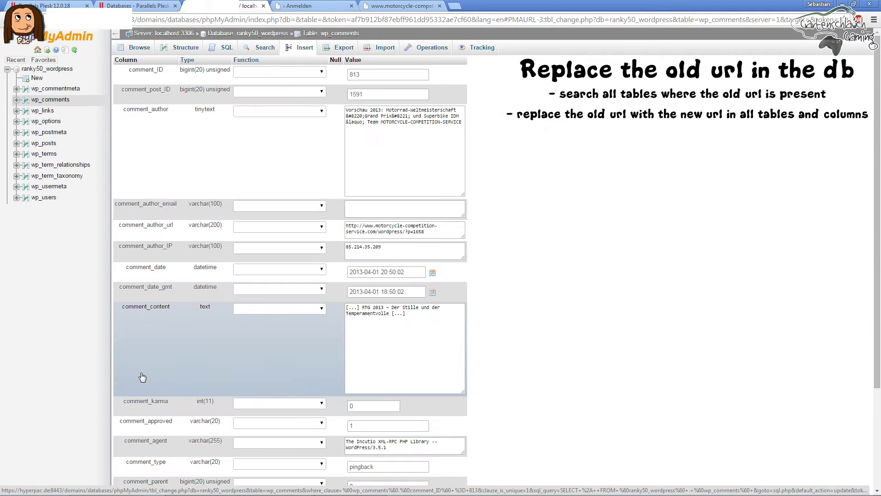
pyautogui.click(354, 229)
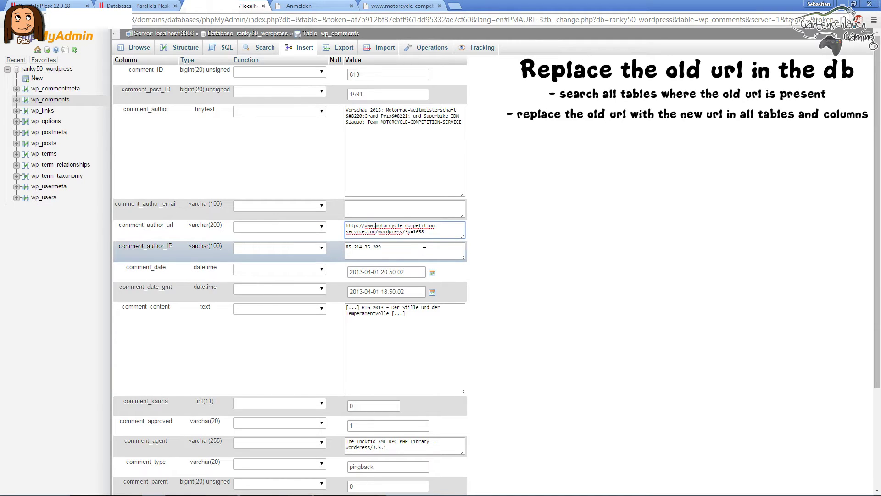
pyautogui.hotkey('ctrl', 'shift', 'Right')
pyautogui.hotkey('ctrl', 'shift', 'Right')
pyautogui.hotkey('ctrl', 'shift', 'Right')
pyautogui.hotkey('ctrl', 'shift', 'Right')
pyautogui.hotkey('ctrl', 'shift', 'Right')
pyautogui.hotkey('ctrl', 'shift', 'Right')
pyautogui.hotkey('ctrl', 'shift', 'Right')
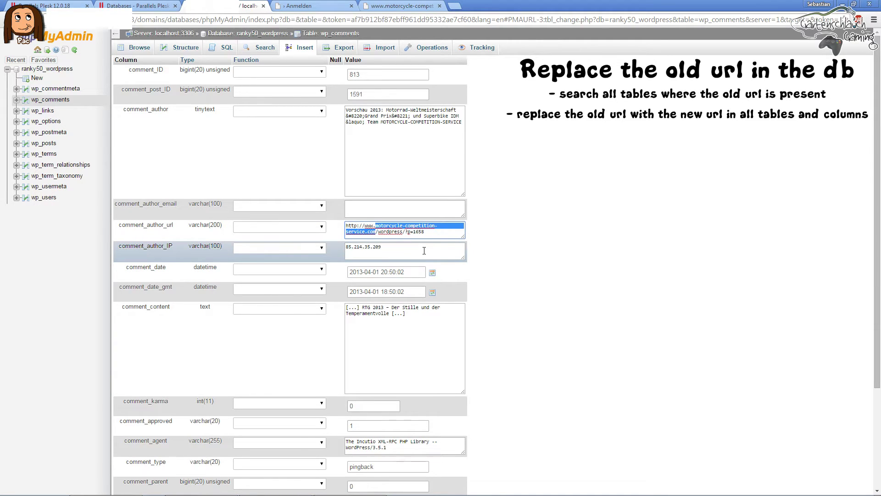
pyautogui.write('raNK')
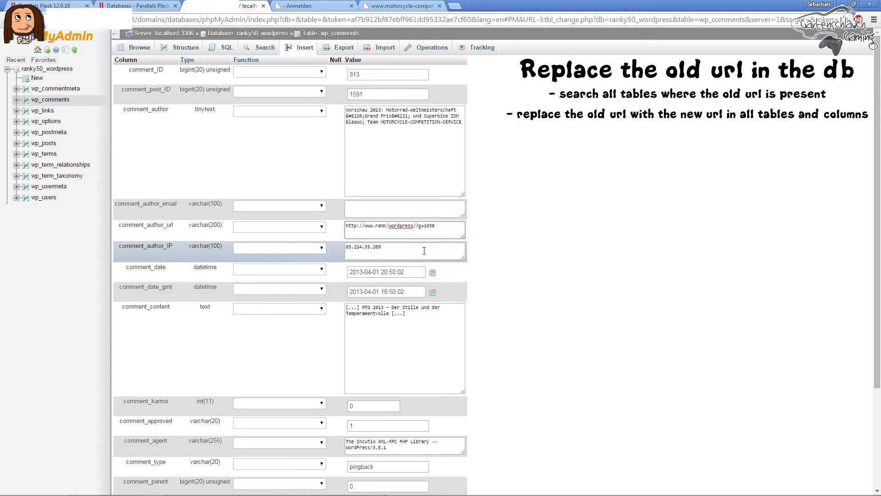
pyautogui.press('BackSpace')
pyautogui.press('BackSpace')
pyautogui.write('nky50.com')
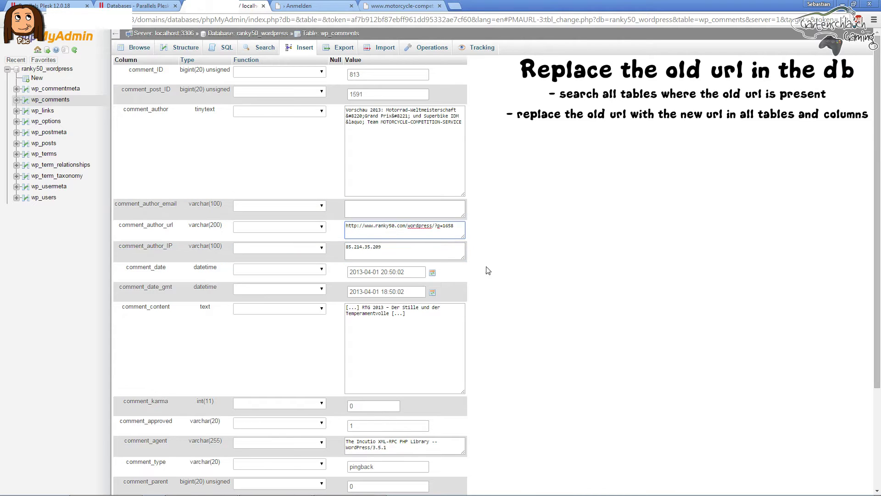
pyautogui.scroll(-3, 489, 274)
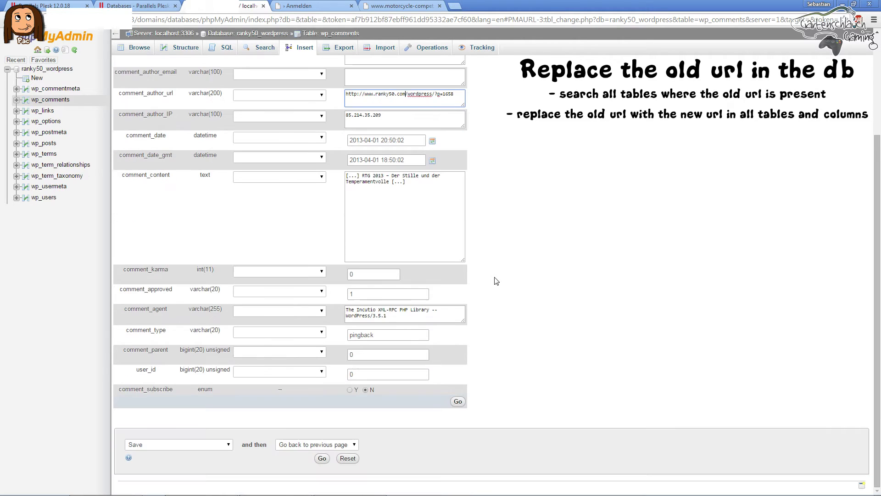
pyautogui.click(457, 402)
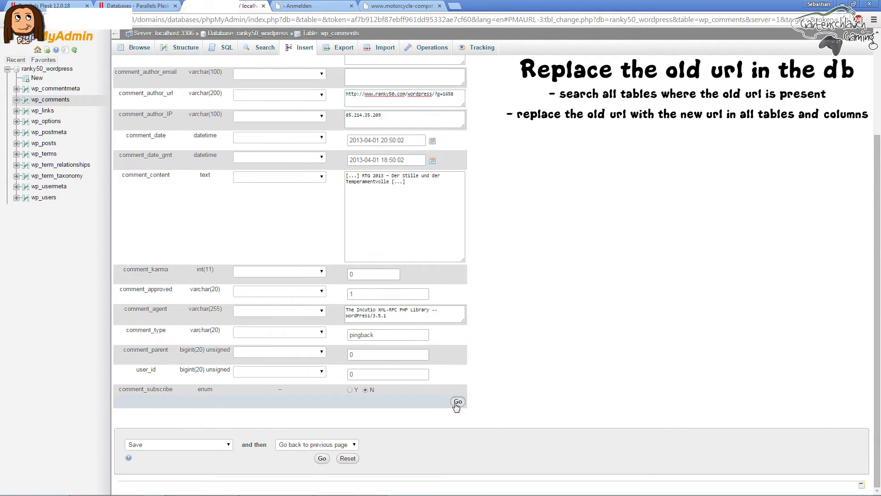